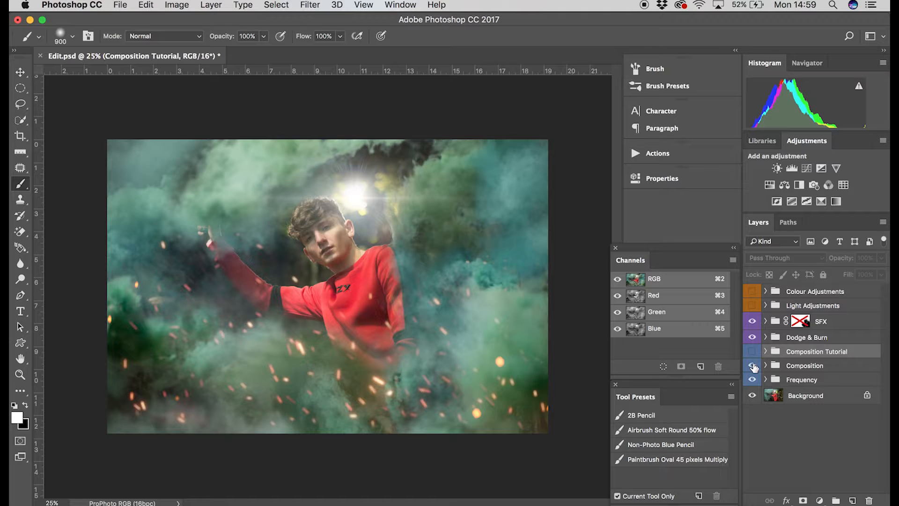
# - Hide the Composition and SFX groups and expand the Composition Tutorial group
pyautogui.click(753, 365)
pyautogui.click(752, 321)
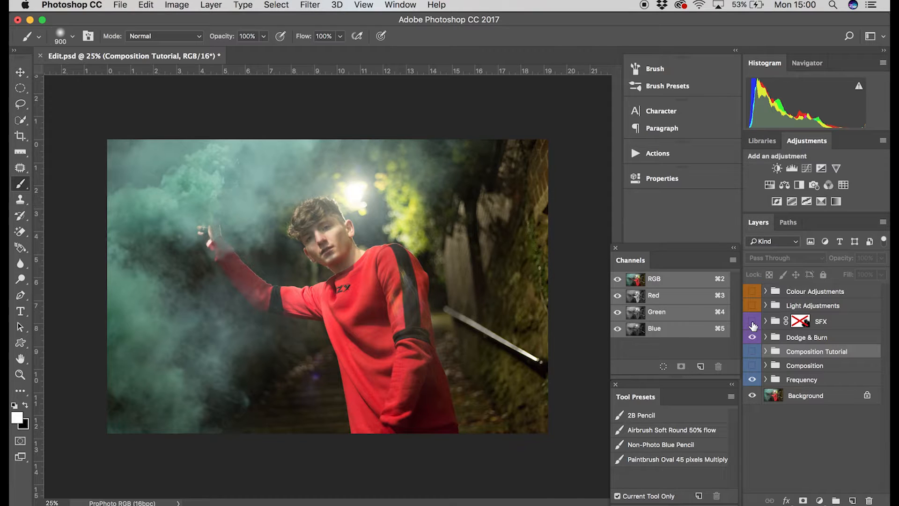
pyautogui.click(766, 352)
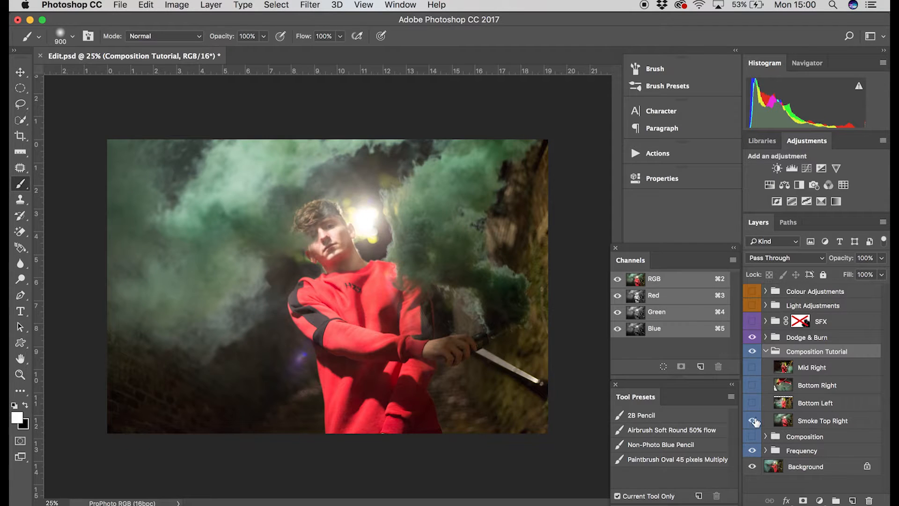
# - Preview the Bottom Left, Bottom Right and Mid Right layers one by one, then hide all three again
pyautogui.click(752, 403)
pyautogui.click(752, 385)
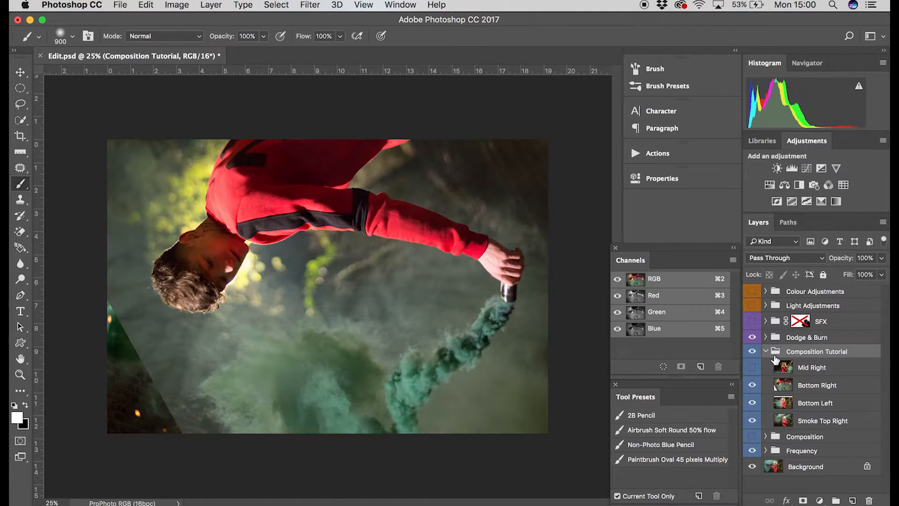
pyautogui.click(752, 368)
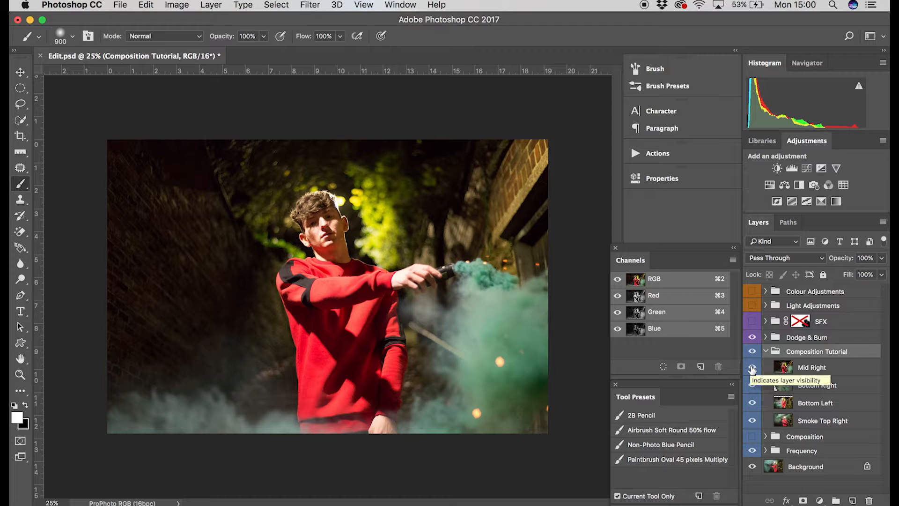
pyautogui.click(752, 367)
pyautogui.click(752, 385)
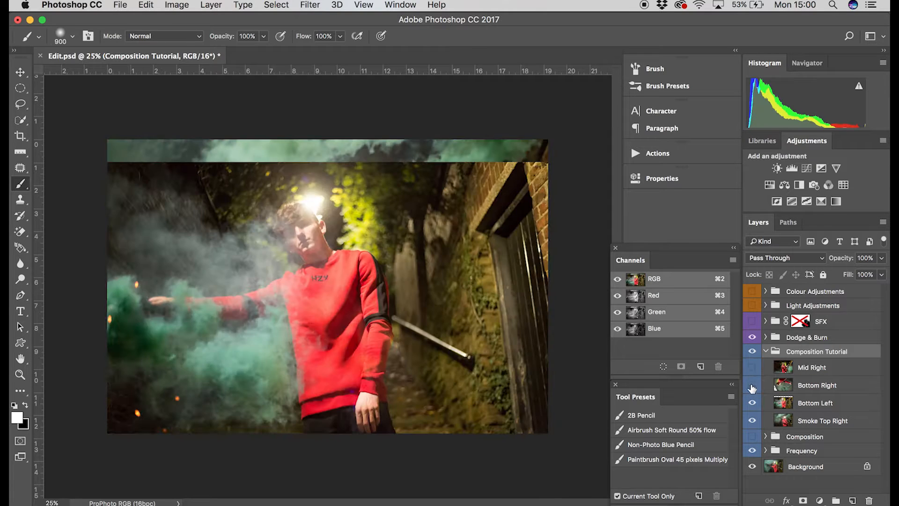
pyautogui.click(753, 403)
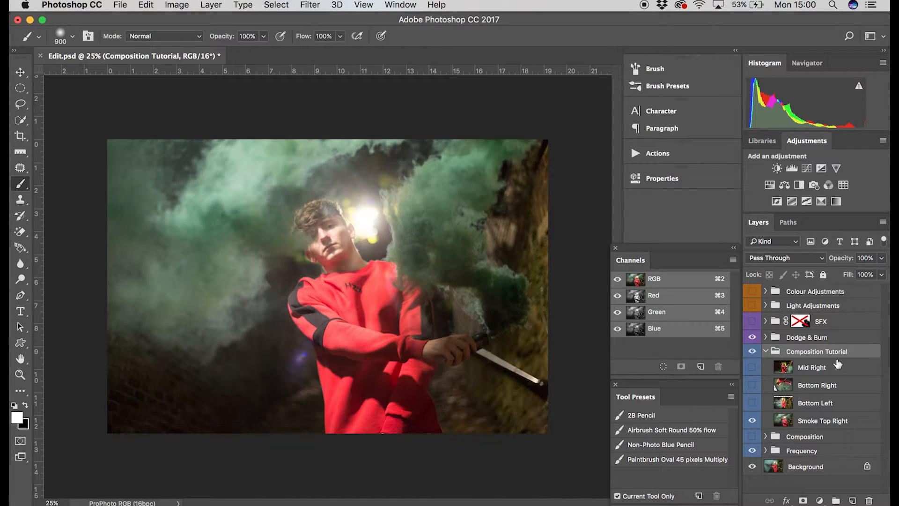
# - Add a white layer mask to the Smoke Top Right layer
pyautogui.click(752, 421)
pyautogui.click(805, 425)
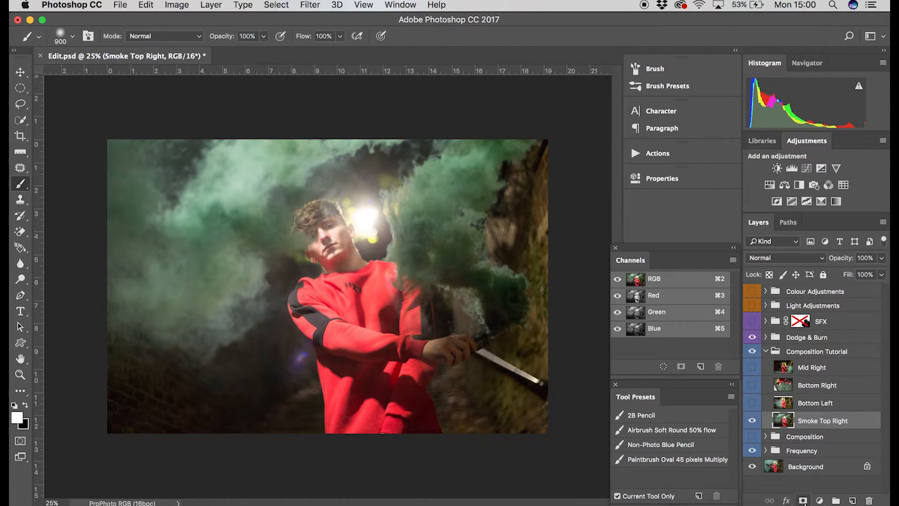
pyautogui.click(804, 501)
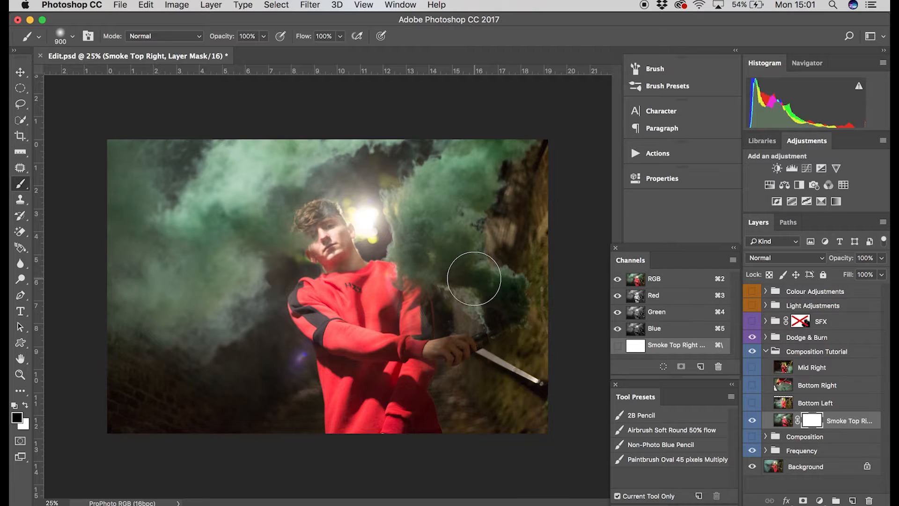
# - Paint black on the Smoke Top Right mask over the smoke cloud in the photo's upper right, using an 800 px soft brush
pyautogui.moveTo(474, 279)
pyautogui.mouseDown()
pyautogui.moveTo(344, 254)
pyautogui.moveTo(329, 211)
pyautogui.moveTo(290, 372)
pyautogui.moveTo(338, 146)
pyautogui.moveTo(275, 324)
pyautogui.moveTo(269, 131)
pyautogui.moveTo(186, 319)
pyautogui.moveTo(186, 91)
pyautogui.moveTo(134, 331)
pyautogui.moveTo(276, 309)
pyautogui.moveTo(314, 241)
pyautogui.moveTo(342, 316)
pyautogui.moveTo(366, 206)
pyautogui.mouseUp()
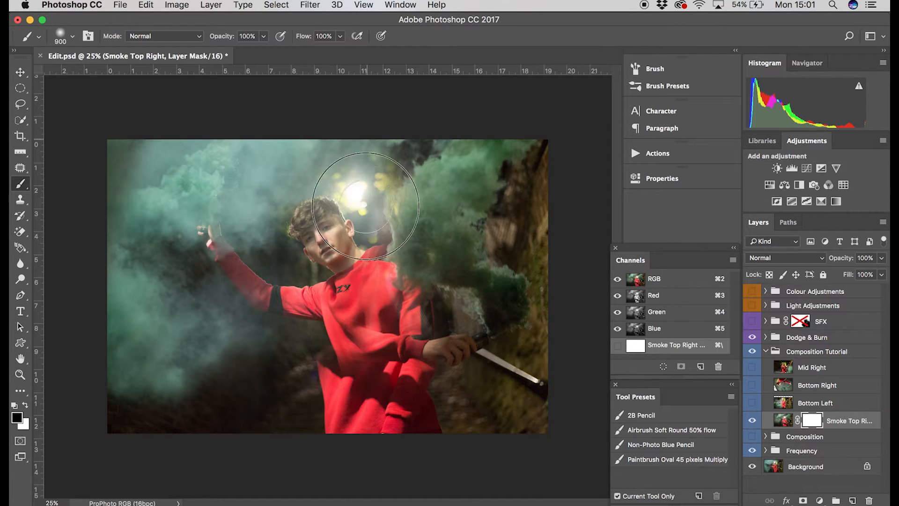
pyautogui.press('super+z')
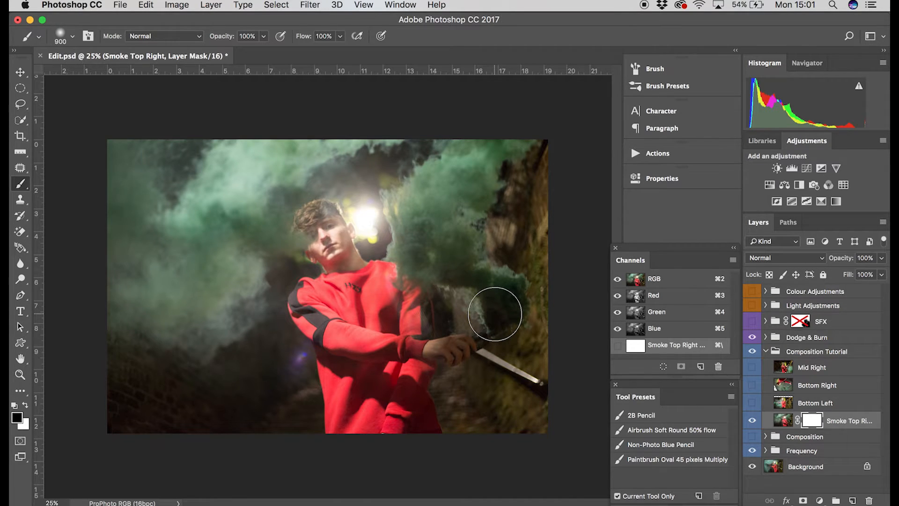
pyautogui.press('[')
pyautogui.moveTo(495, 314)
pyautogui.mouseDown()
pyautogui.moveTo(478, 287)
pyautogui.moveTo(388, 215)
pyautogui.moveTo(436, 169)
pyautogui.moveTo(510, 137)
pyautogui.moveTo(468, 249)
pyautogui.moveTo(507, 288)
pyautogui.moveTo(513, 308)
pyautogui.moveTo(432, 167)
pyautogui.moveTo(451, 234)
pyautogui.mouseUp()
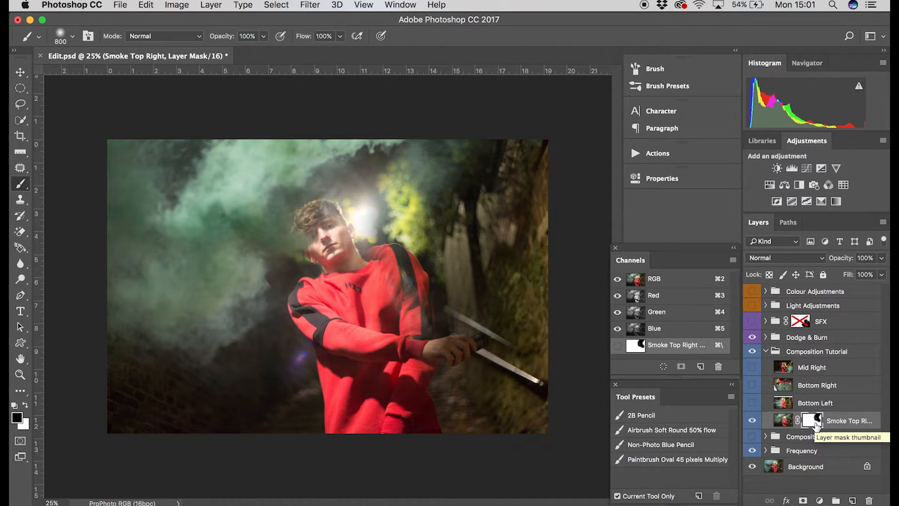
# - View the Smoke Top Right mask alone, fill its leftover light streak with black, invert it, and compare the image with the layer off and on
pyautogui.keyDown('alt'); pyautogui.click(815, 424); pyautogui.keyUp('alt')
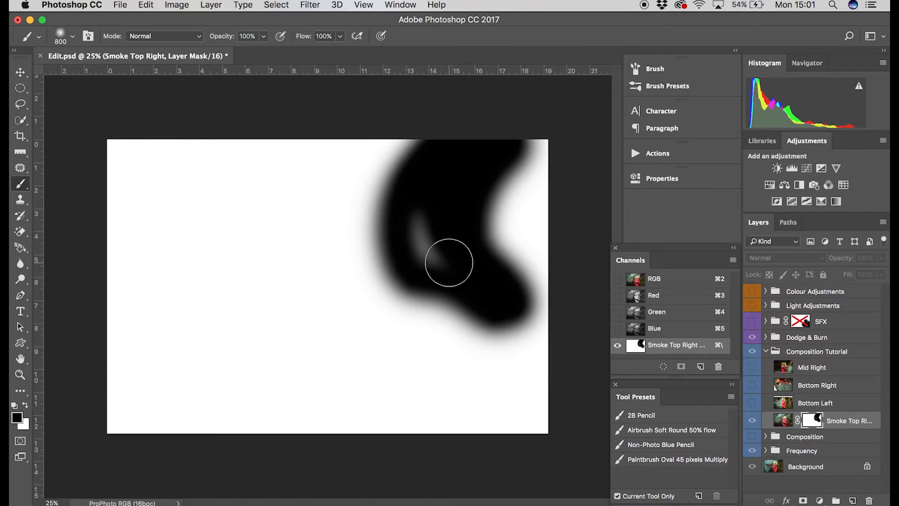
pyautogui.moveTo(448, 262)
pyautogui.mouseDown()
pyautogui.moveTo(431, 250)
pyautogui.moveTo(429, 203)
pyautogui.mouseUp()
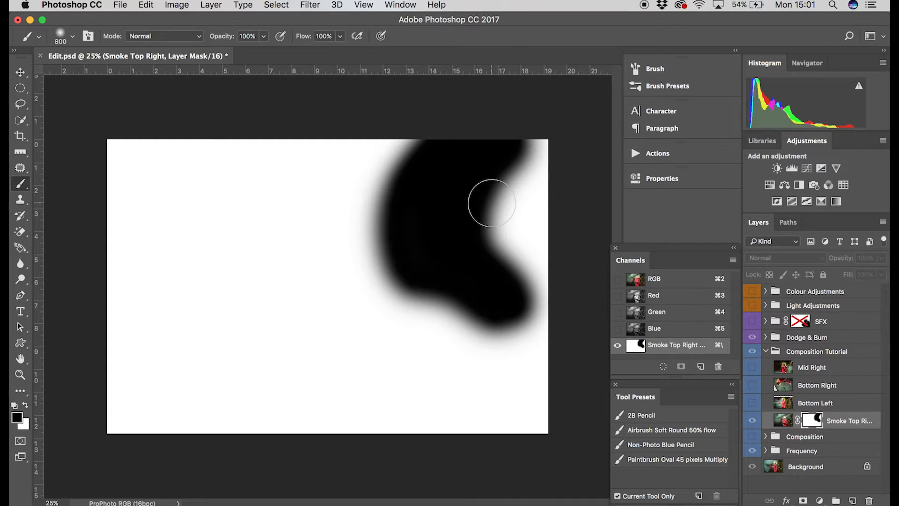
pyautogui.press('super+i')
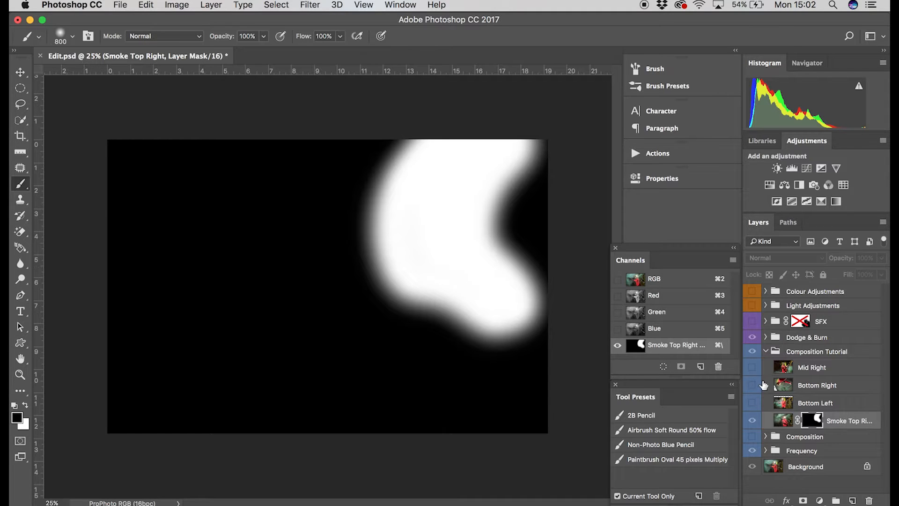
pyautogui.click(780, 421)
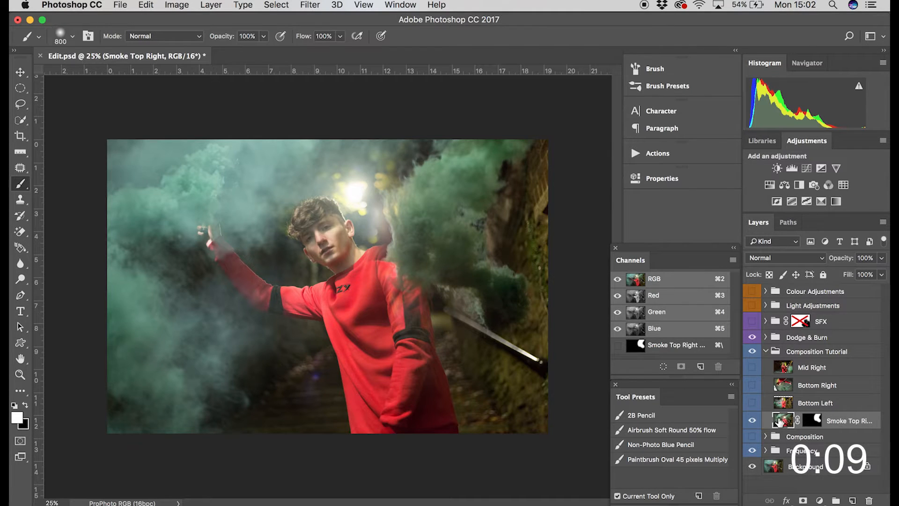
pyautogui.click(752, 420)
pyautogui.click(752, 421)
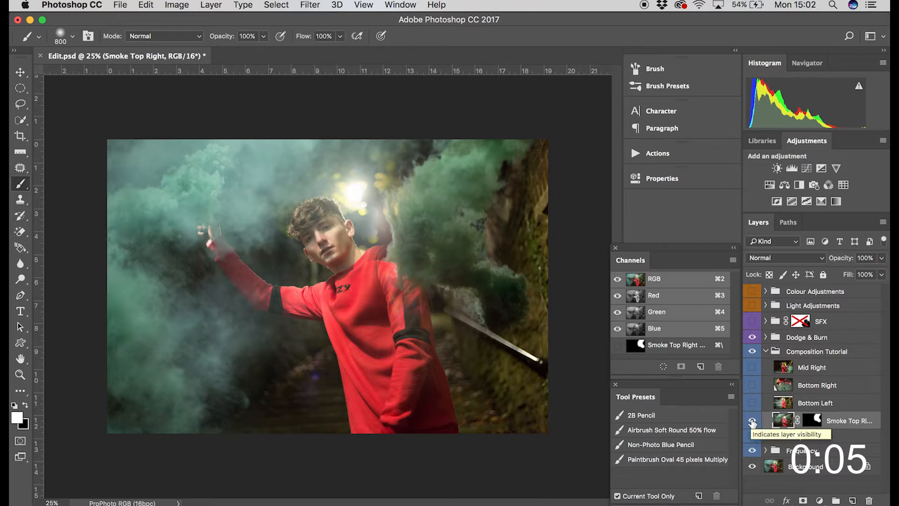
# - Show the Bottom Left layer, add a white mask to it, and paint black over the green smoke in its lower left
pyautogui.click(753, 403)
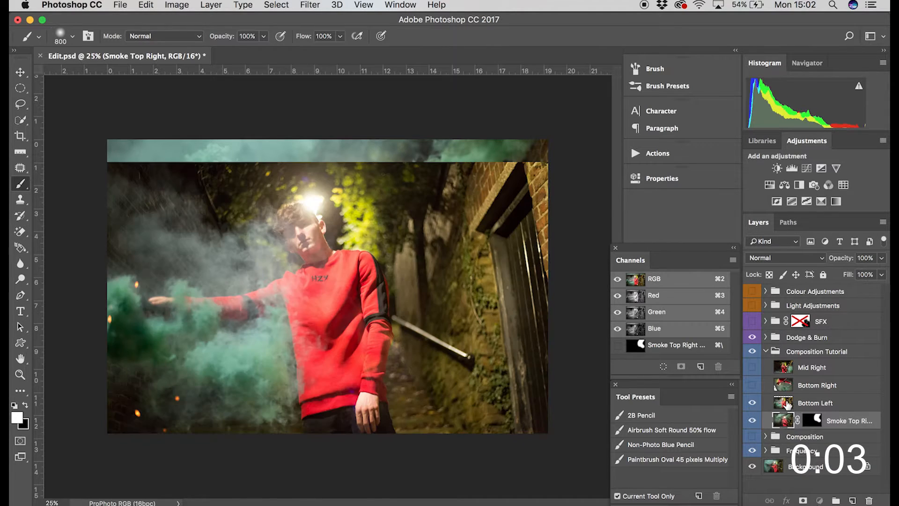
pyautogui.click(789, 405)
pyautogui.click(803, 500)
pyautogui.press('x')
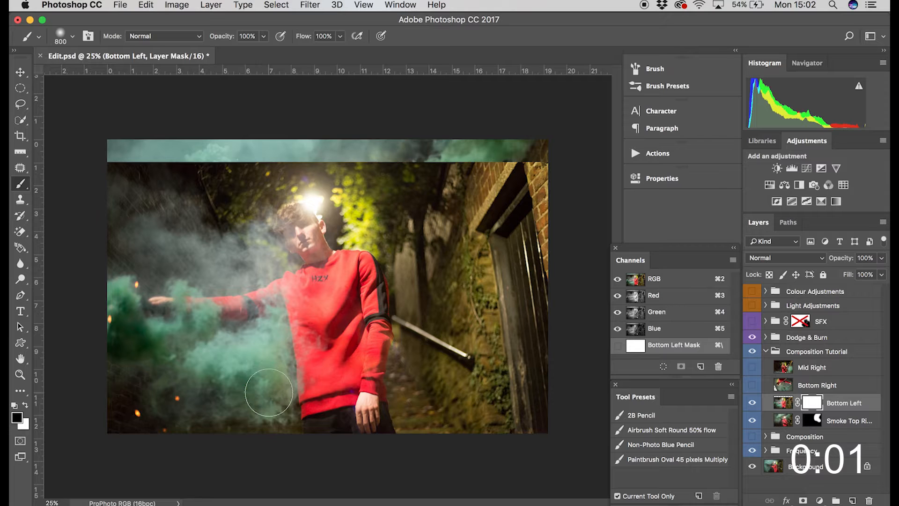
pyautogui.moveTo(191, 401)
pyautogui.mouseDown()
pyautogui.moveTo(114, 328)
pyautogui.moveTo(116, 303)
pyautogui.moveTo(163, 353)
pyautogui.moveTo(195, 339)
pyautogui.moveTo(210, 344)
pyautogui.moveTo(246, 384)
pyautogui.moveTo(279, 323)
pyautogui.moveTo(273, 402)
pyautogui.moveTo(223, 350)
pyautogui.moveTo(206, 379)
pyautogui.moveTo(122, 364)
pyautogui.moveTo(111, 309)
pyautogui.moveTo(139, 356)
pyautogui.moveTo(209, 360)
pyautogui.moveTo(201, 323)
pyautogui.moveTo(215, 395)
pyautogui.mouseUp()
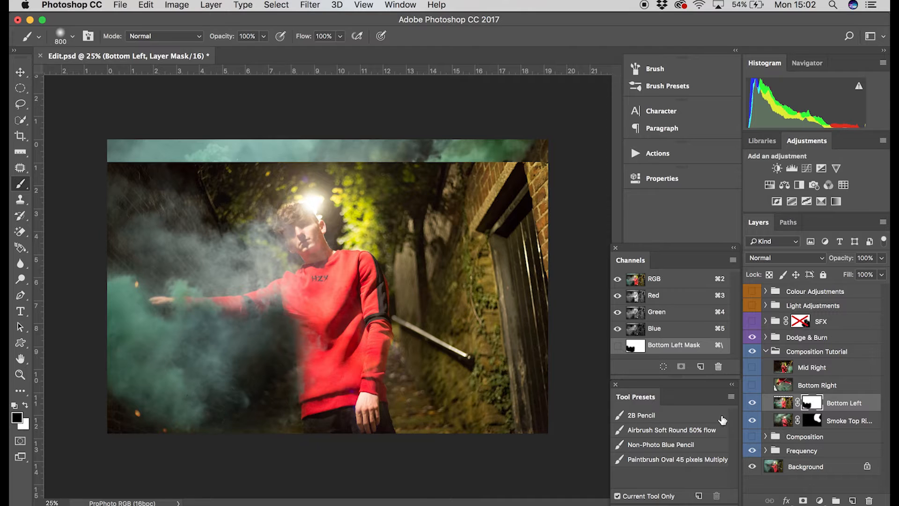
# - Display the Bottom Left layer's mask on its own and invert it
pyautogui.keyDown('alt'); pyautogui.click(812, 405); pyautogui.keyUp('alt')
pyautogui.press('super+i')
pyautogui.press('x')
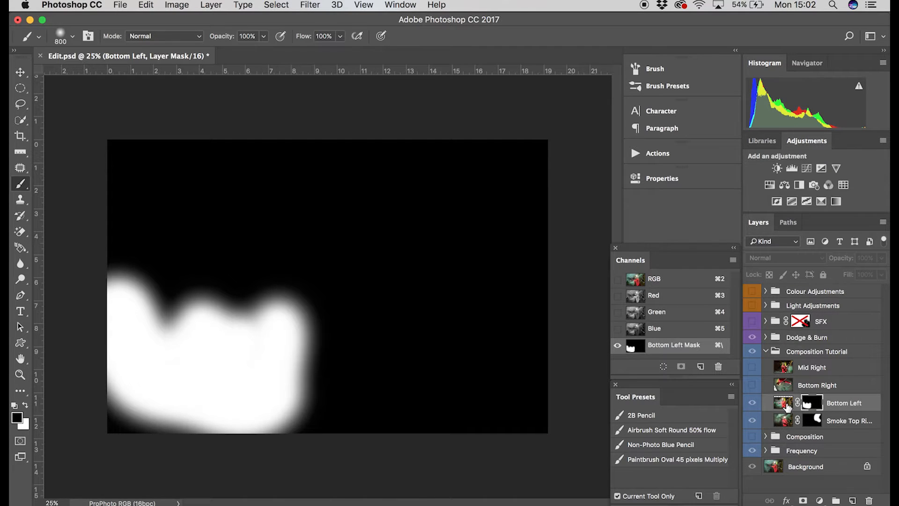
# - Show the Bottom Right layer, add a white mask to it, and paint black over its smoke trail and the cloud at the bottom
pyautogui.click(789, 387)
pyautogui.click(752, 384)
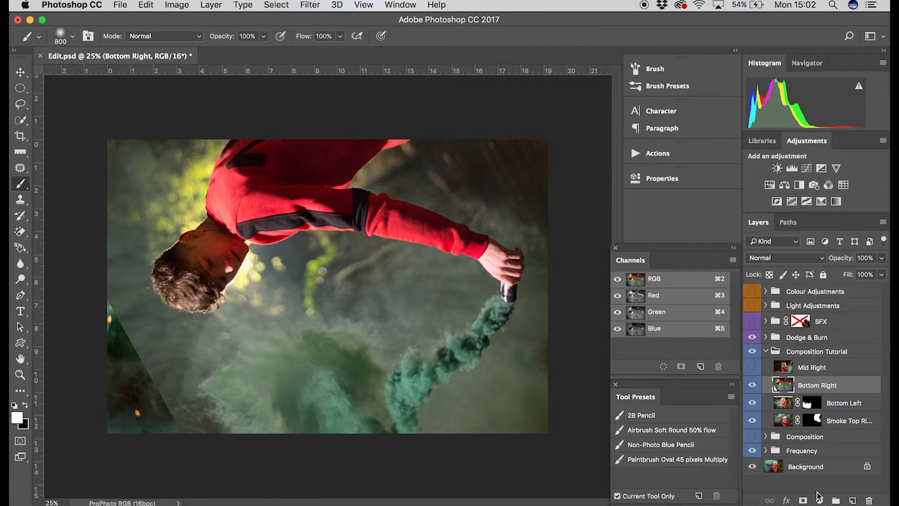
pyautogui.click(802, 500)
pyautogui.press('x')
pyautogui.moveTo(492, 321)
pyautogui.mouseDown()
pyautogui.moveTo(361, 419)
pyautogui.moveTo(232, 405)
pyautogui.moveTo(274, 360)
pyautogui.moveTo(345, 367)
pyautogui.moveTo(253, 388)
pyautogui.moveTo(372, 374)
pyautogui.mouseUp()
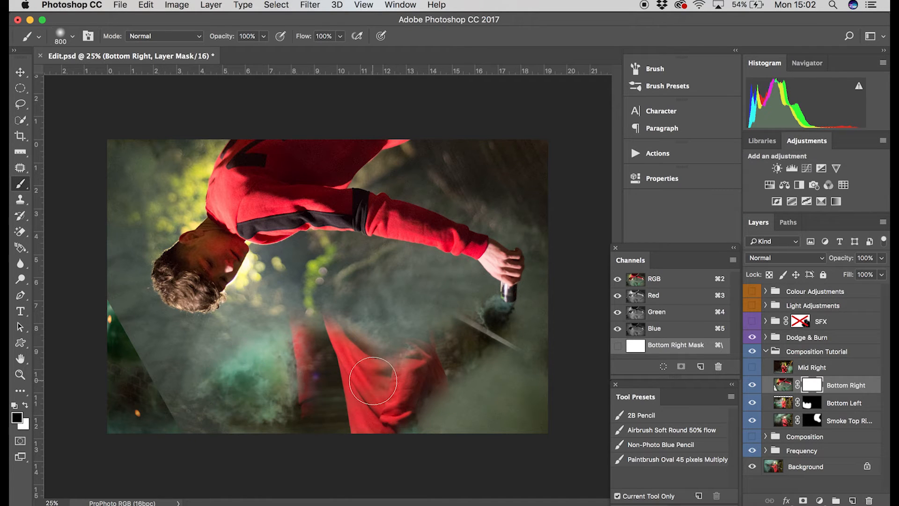
# - Display the Bottom Right layer's mask on its own, invert it, and return to the image view
pyautogui.keyDown('alt'); pyautogui.click(812, 388); pyautogui.keyUp('alt')
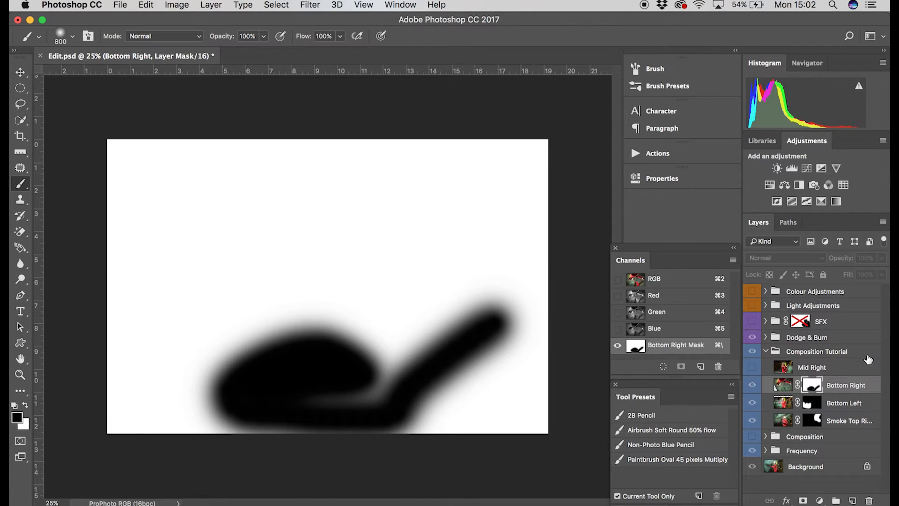
pyautogui.press('super+i')
pyautogui.press('x')
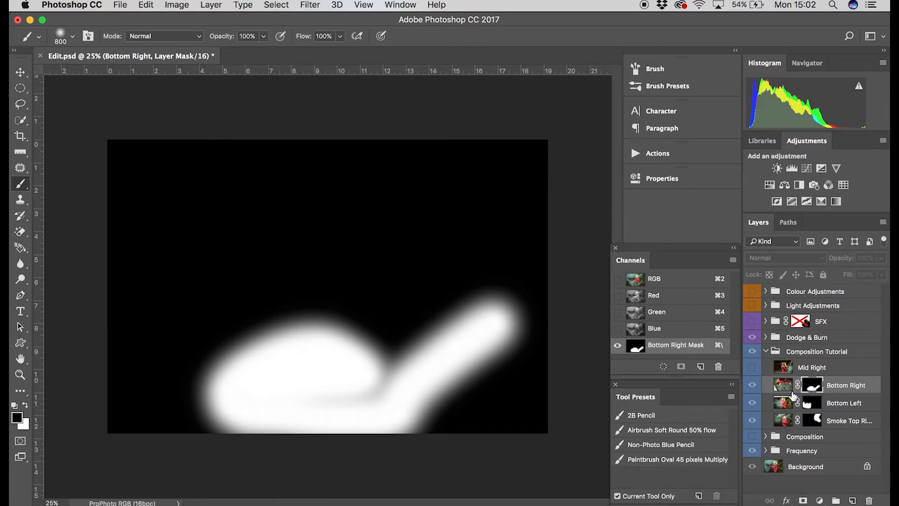
pyautogui.click(789, 391)
# - Show the Mid Right layer, add a white mask, and paint black over the smoke on its right side and along its lower left edge
pyautogui.click(753, 367)
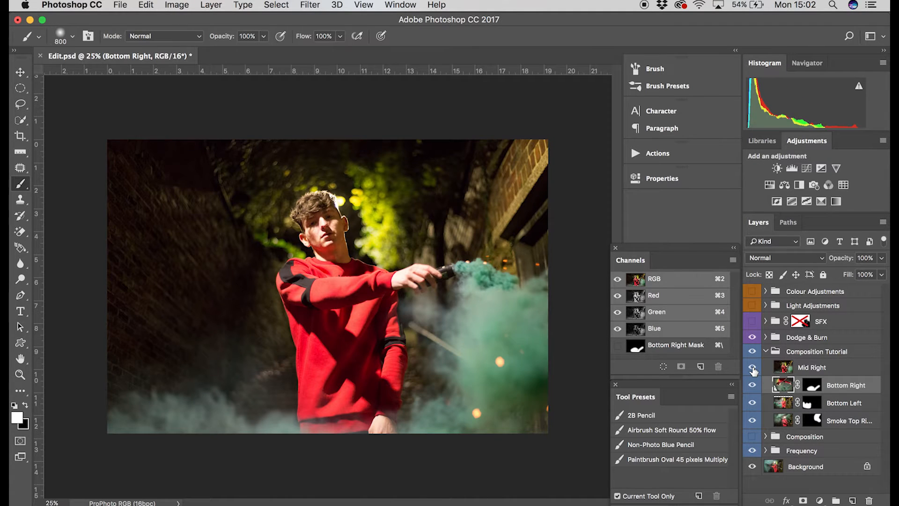
pyautogui.click(780, 373)
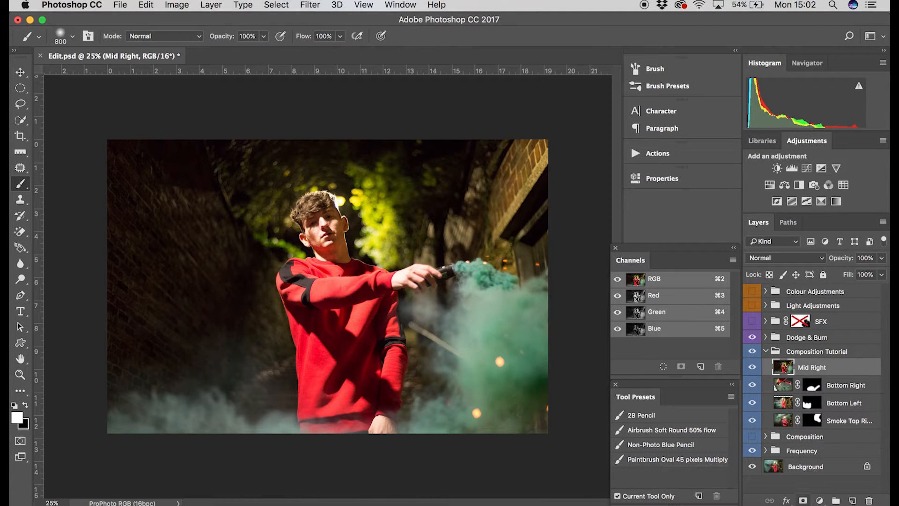
pyautogui.click(804, 500)
pyautogui.press('x')
pyautogui.moveTo(487, 263)
pyautogui.mouseDown()
pyautogui.moveTo(473, 323)
pyautogui.moveTo(417, 425)
pyautogui.moveTo(512, 297)
pyautogui.moveTo(538, 322)
pyautogui.moveTo(501, 411)
pyautogui.mouseUp()
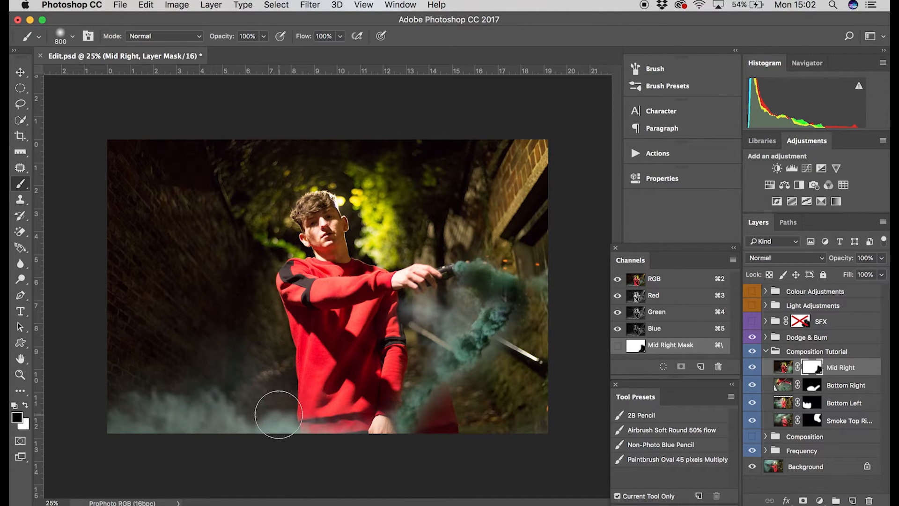
pyautogui.moveTo(279, 414)
pyautogui.mouseDown()
pyautogui.moveTo(167, 422)
pyautogui.moveTo(117, 438)
pyautogui.mouseUp()
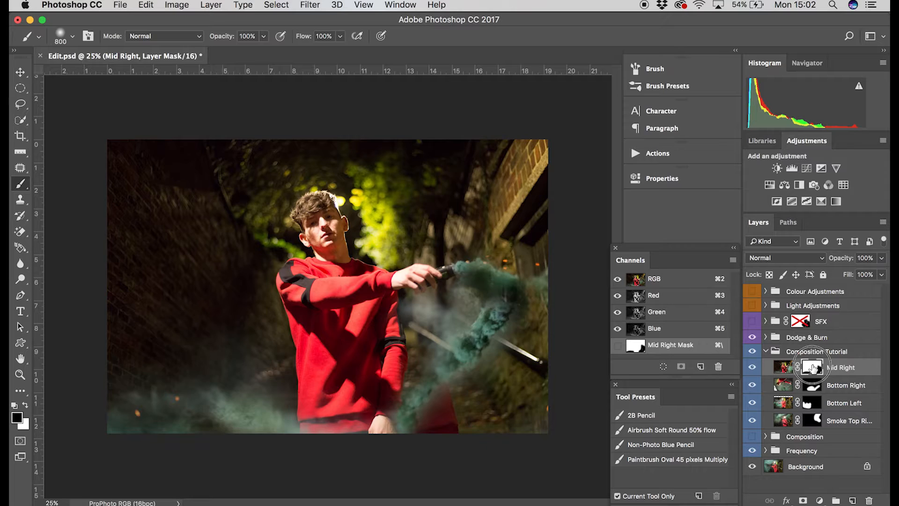
# - Display the Mid Right layer's mask on its own, invert it, and return to the image view
pyautogui.keyDown('alt'); pyautogui.click(811, 366); pyautogui.keyUp('alt')
pyautogui.press('super+i')
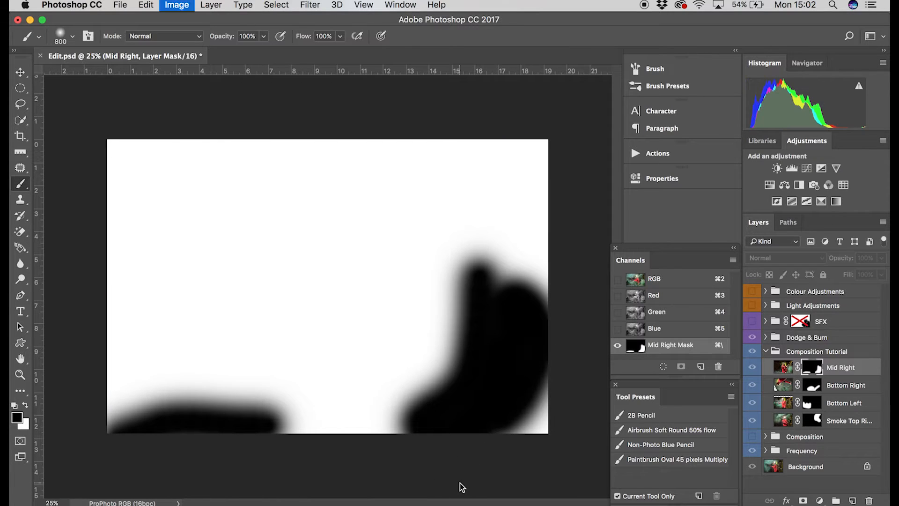
pyautogui.click(780, 370)
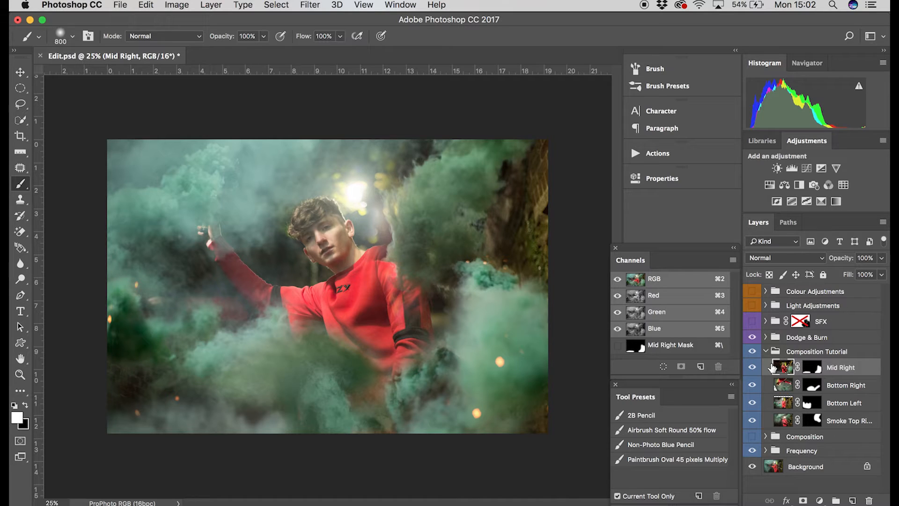
# - Move the Mid Right layer and then the Bottom Right layer slightly to the right to reposition their smoke
pyautogui.press('v')
pyautogui.moveTo(404, 289)
pyautogui.mouseDown()
pyautogui.moveTo(424, 291)
pyautogui.moveTo(398, 290)
pyautogui.moveTo(414, 291)
pyautogui.mouseUp()
pyautogui.click(816, 385)
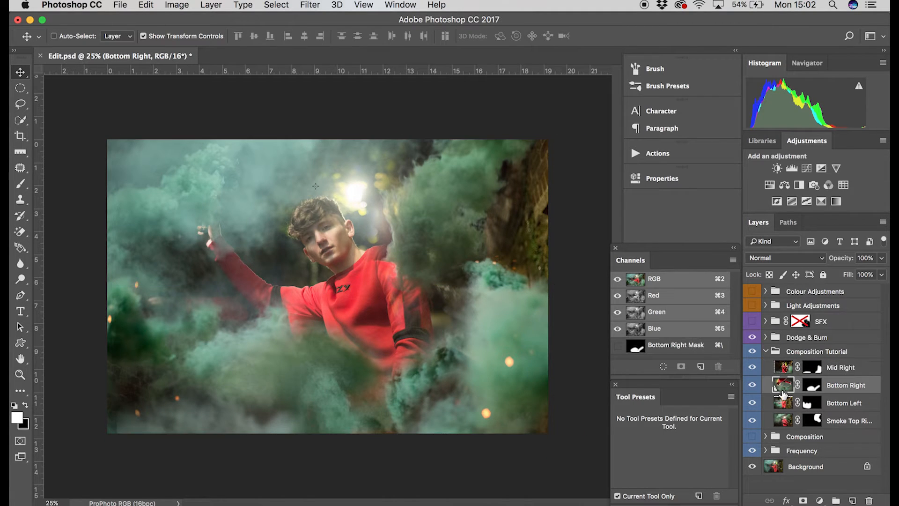
pyautogui.moveTo(440, 361); pyautogui.dragTo(408, 371)
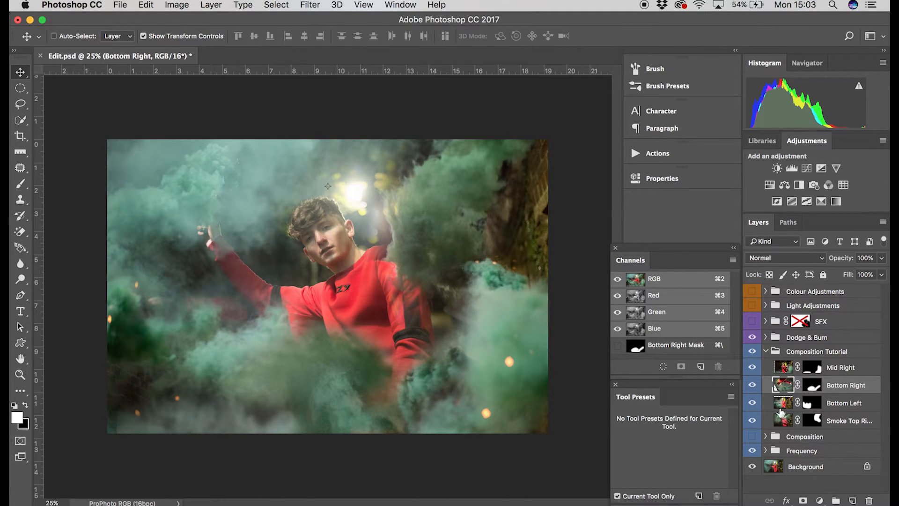
# - Paint black on the Smoke Top Right mask over the subject's shoulder and sleeve with a 400 px brush, and show the SFX group
pyautogui.click(783, 420)
pyautogui.click(814, 420)
pyautogui.press('b')
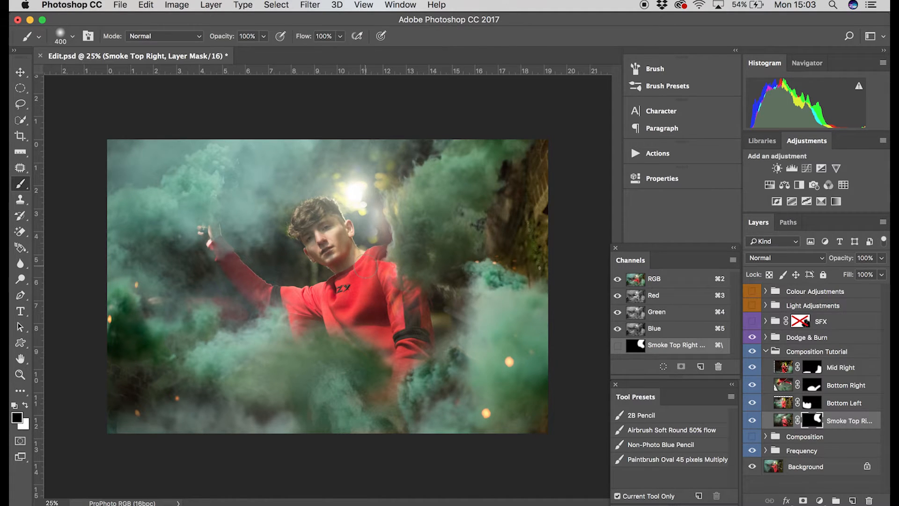
pyautogui.moveTo(370, 262)
pyautogui.mouseDown()
pyautogui.moveTo(381, 281)
pyautogui.moveTo(364, 251)
pyautogui.moveTo(371, 265)
pyautogui.moveTo(376, 251)
pyautogui.moveTo(390, 288)
pyautogui.moveTo(378, 256)
pyautogui.moveTo(395, 311)
pyautogui.moveTo(415, 323)
pyautogui.moveTo(399, 296)
pyautogui.moveTo(429, 318)
pyautogui.moveTo(386, 276)
pyautogui.moveTo(370, 227)
pyautogui.moveTo(410, 299)
pyautogui.mouseUp()
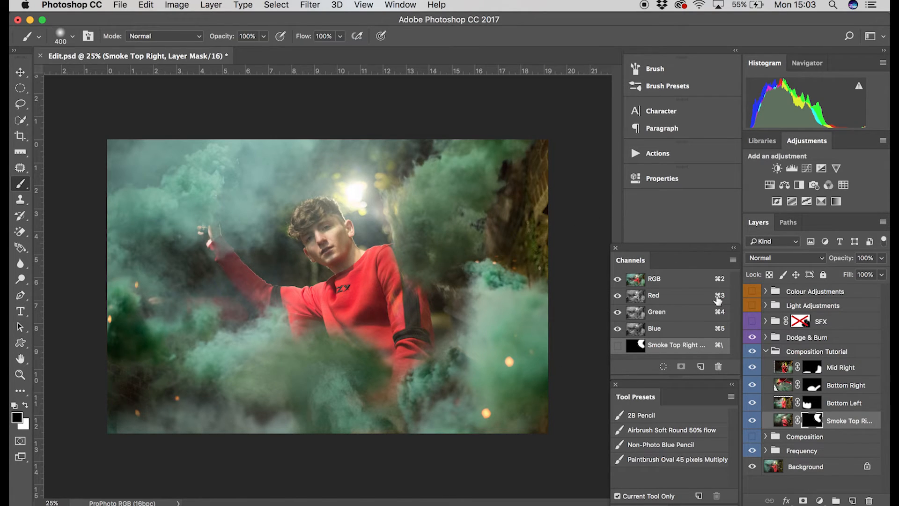
pyautogui.click(752, 322)
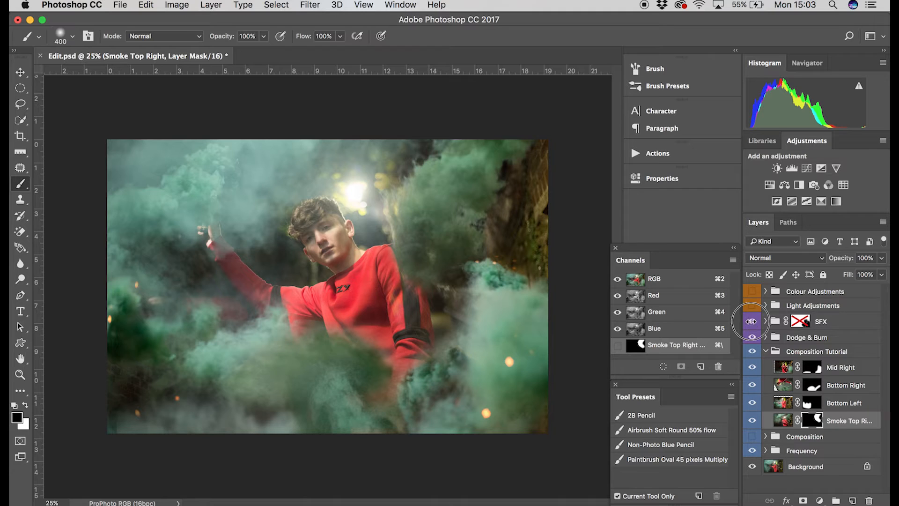